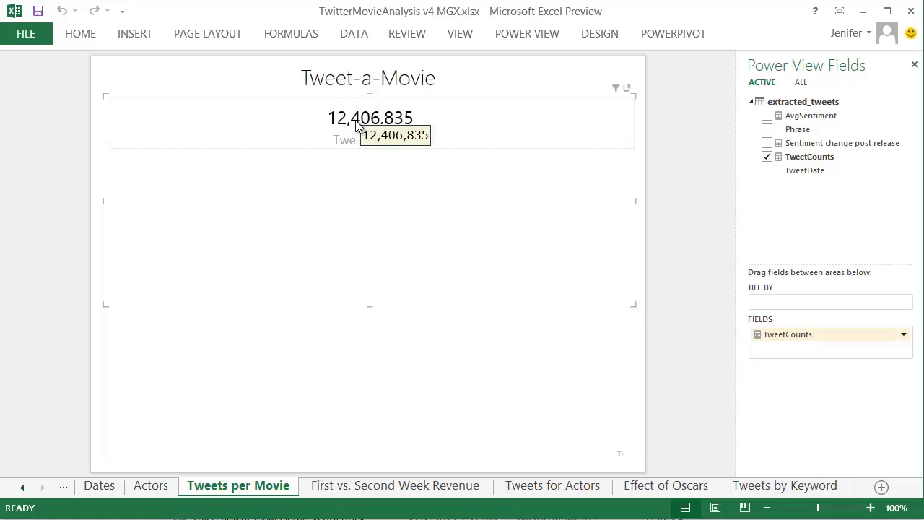
# Step: Convert the TweetCounts card into a clustered column chart with TweetDate on the axis
pyautogui.click(592, 36)
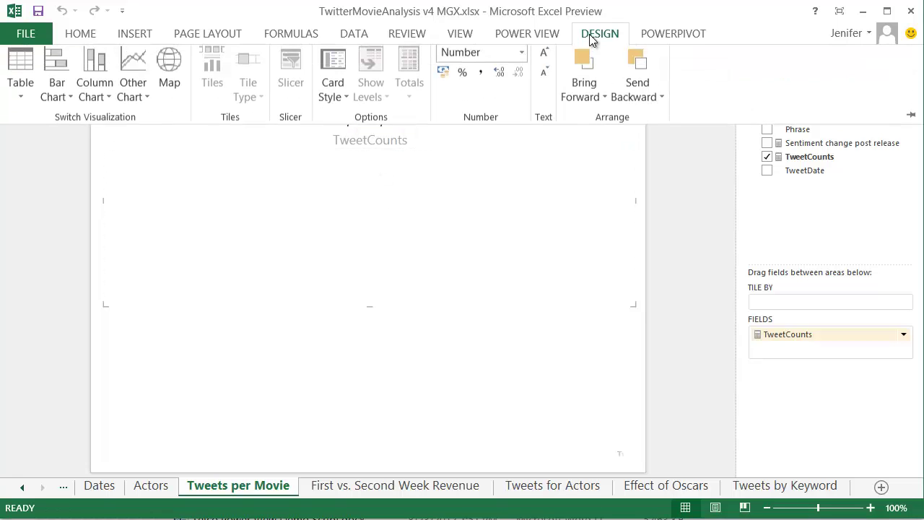
pyautogui.click(107, 103)
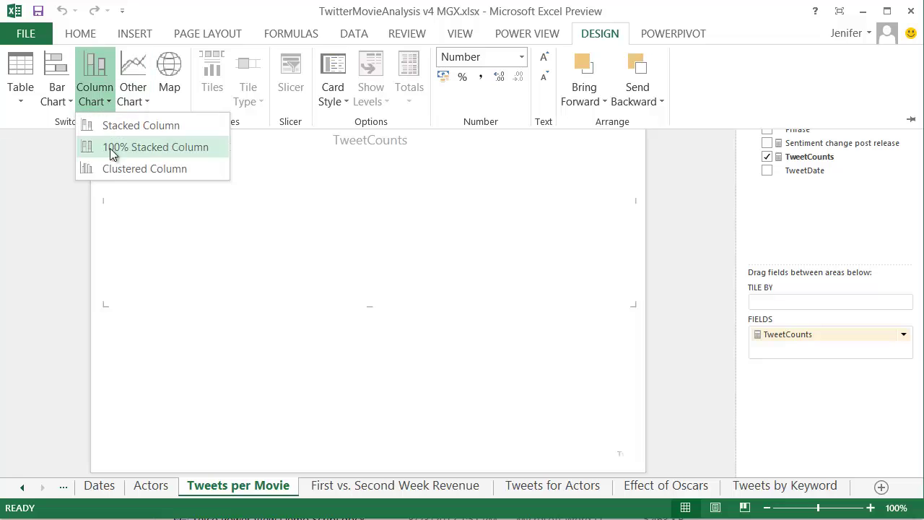
pyautogui.click(110, 168)
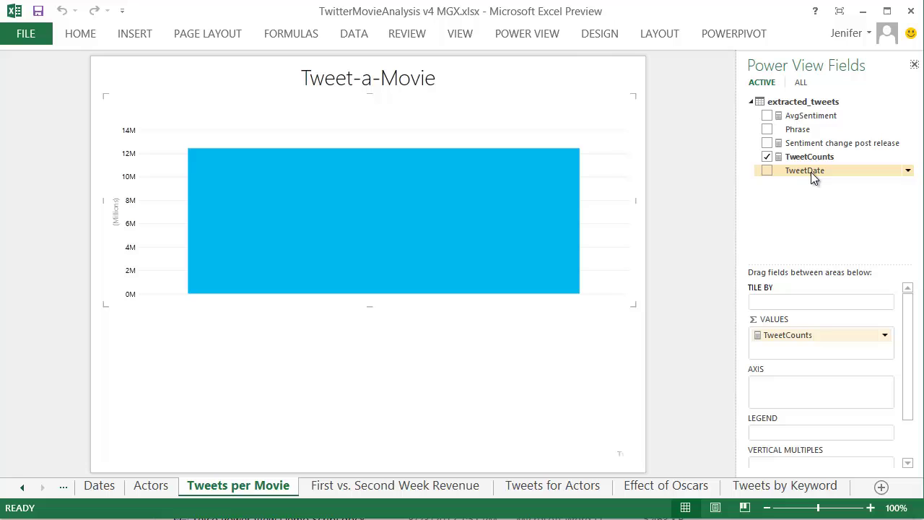
pyautogui.moveTo(810, 172); pyautogui.dragTo(766, 386)
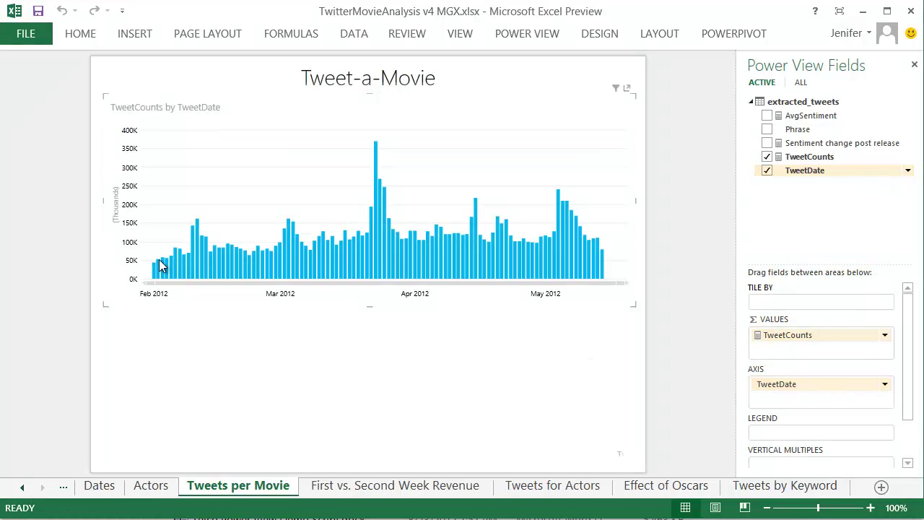
pyautogui.moveTo(377, 157)
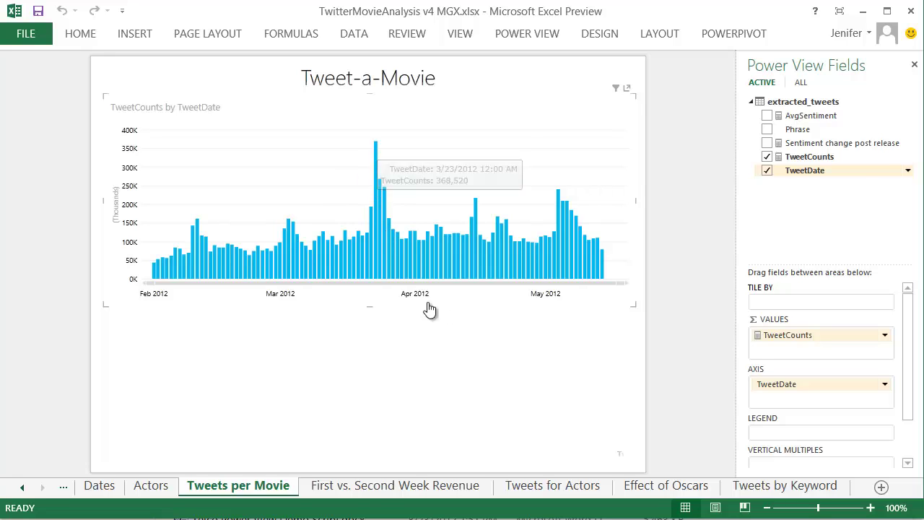
# Step: Create a separate table of Movie Title and TweetCounts in the blank area below the tweet timeline chart
pyautogui.click(572, 339)
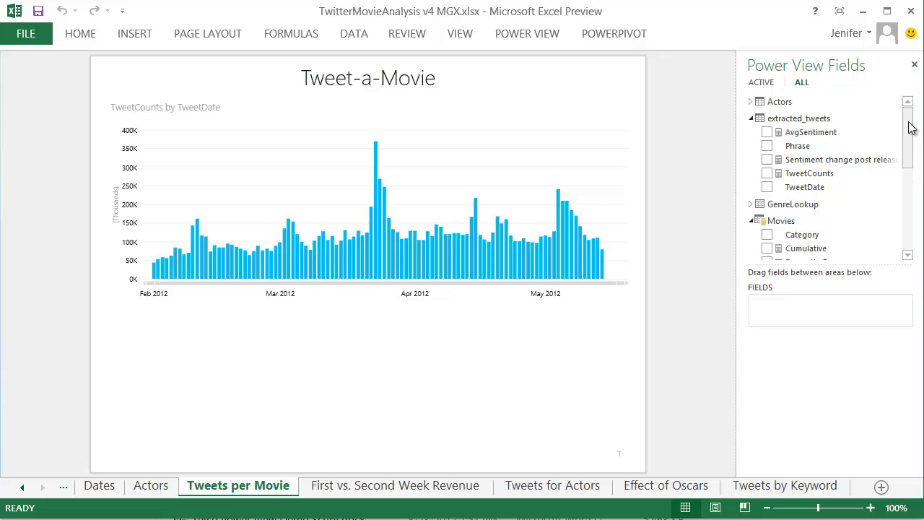
pyautogui.moveTo(909, 128); pyautogui.dragTo(909, 205)
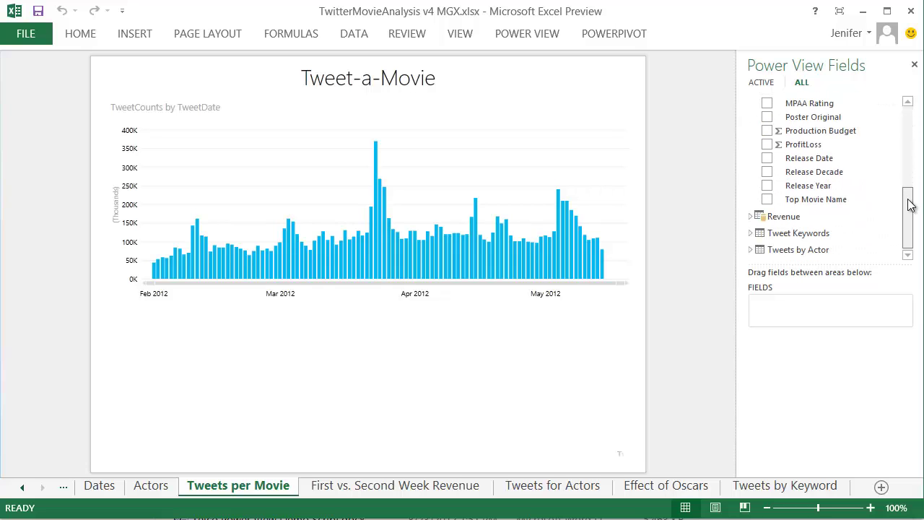
pyautogui.scroll(2, 909, 203)
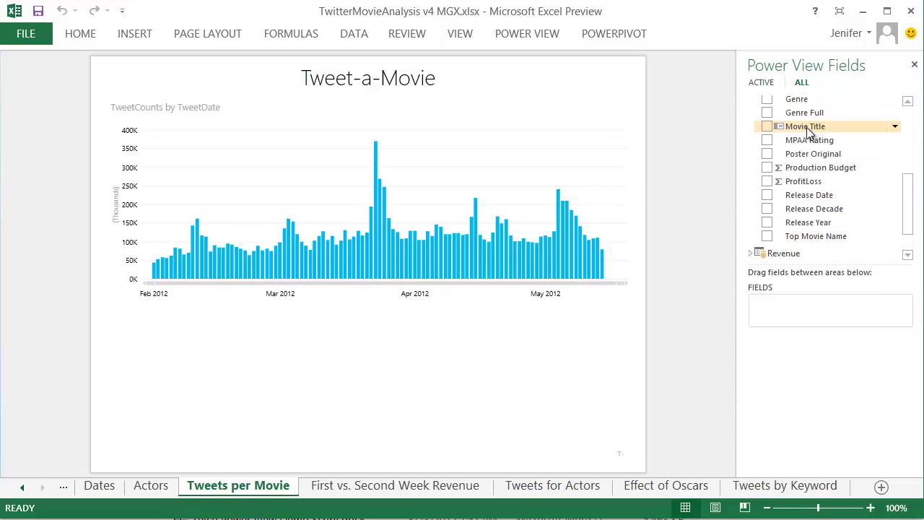
pyautogui.moveTo(807, 127); pyautogui.dragTo(161, 375)
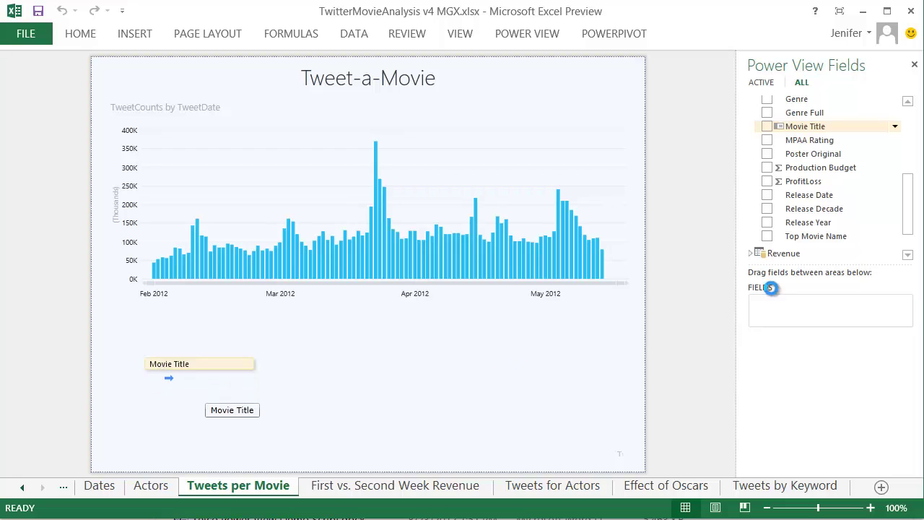
pyautogui.moveTo(910, 221); pyautogui.dragTo(893, 161)
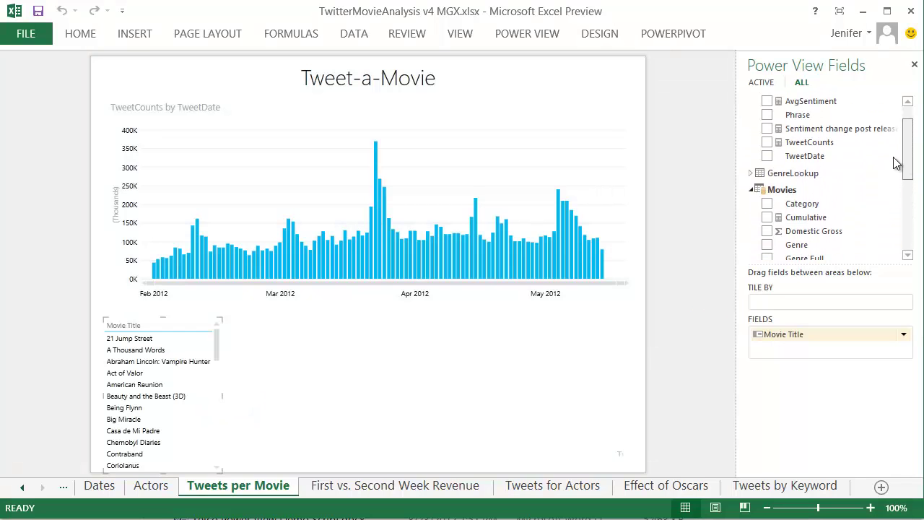
pyautogui.moveTo(817, 150); pyautogui.dragTo(202, 407)
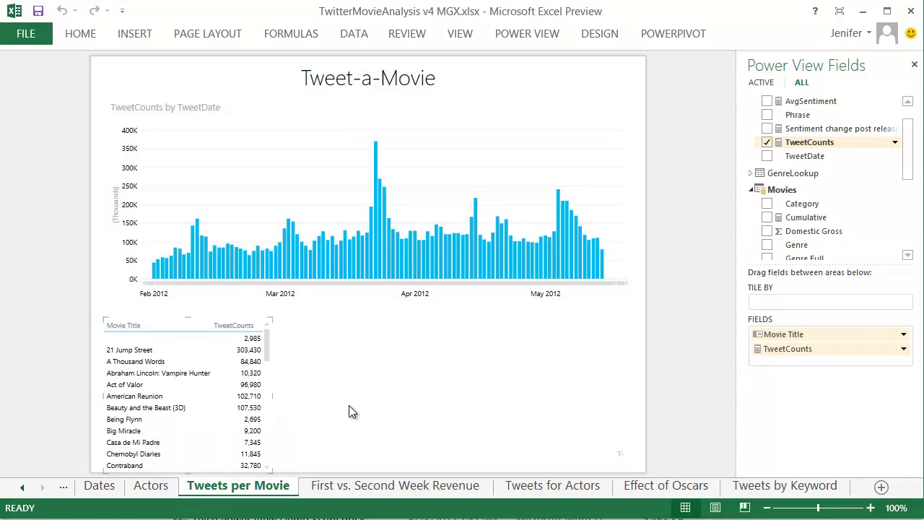
# Step: Convert the movie tweet table into a clustered bar chart and widen it to match the chart above
pyautogui.click(588, 32)
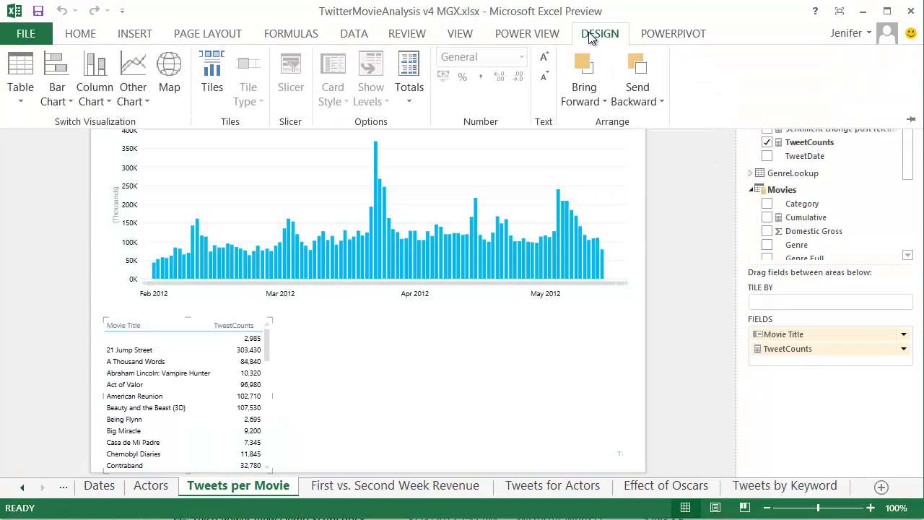
pyautogui.click(62, 102)
pyautogui.click(67, 170)
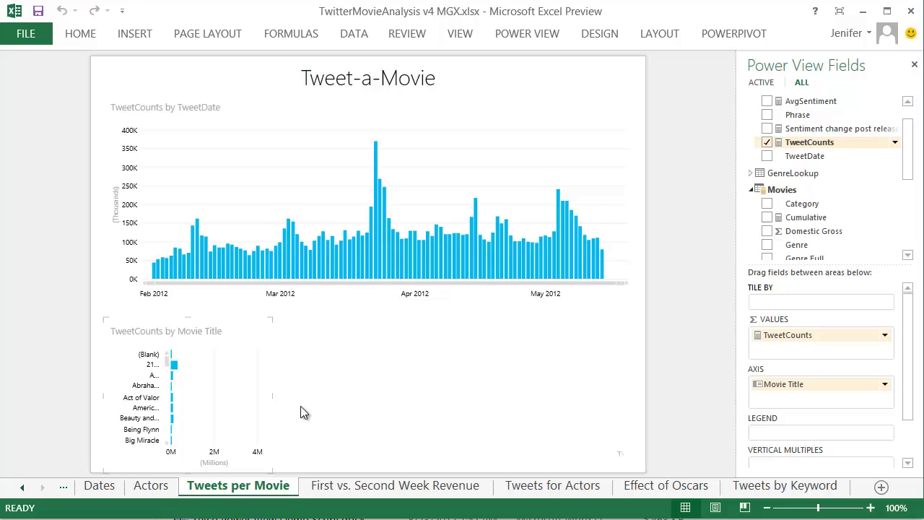
pyautogui.moveTo(277, 394); pyautogui.dragTo(630, 391)
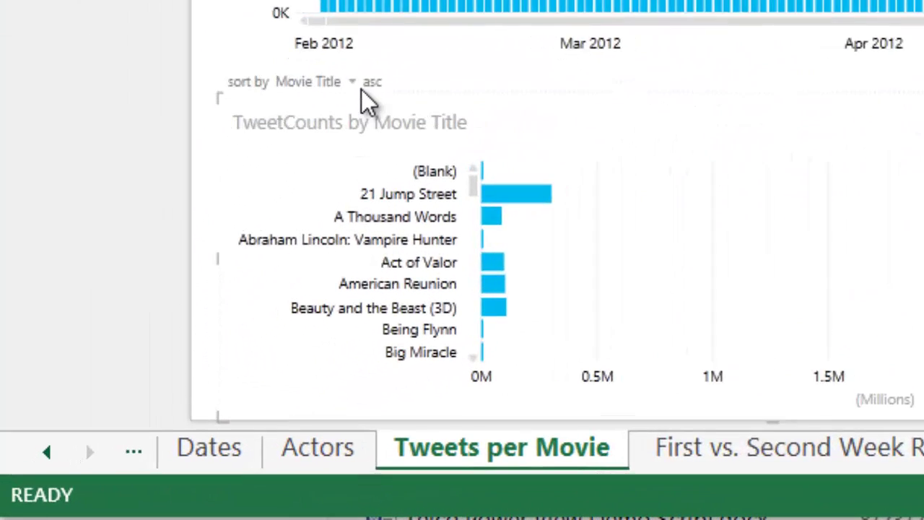
# Step: Sort the movie bar chart by TweetCounts in descending order
pyautogui.click(398, 26)
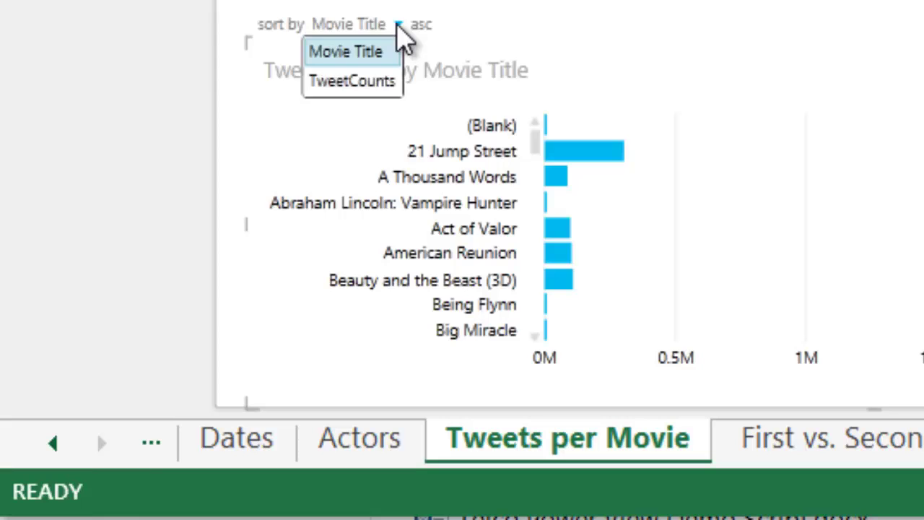
pyautogui.click(381, 82)
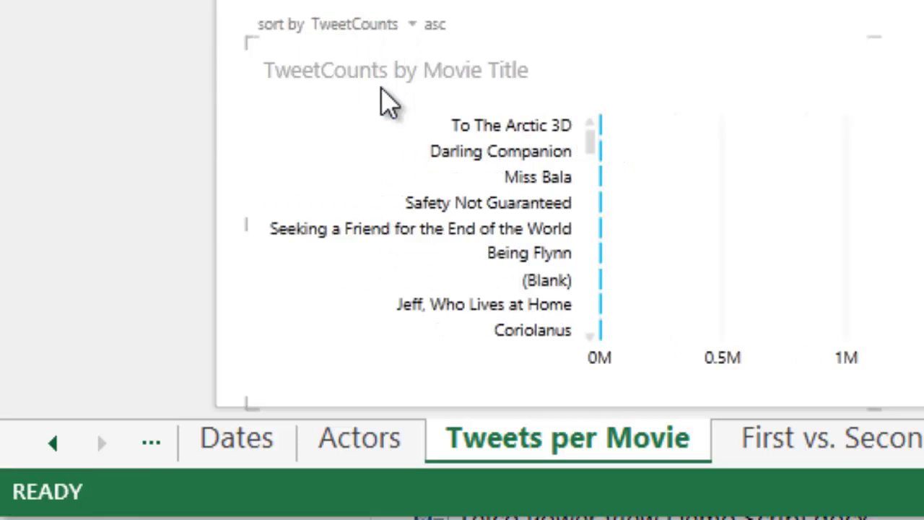
pyautogui.click(435, 25)
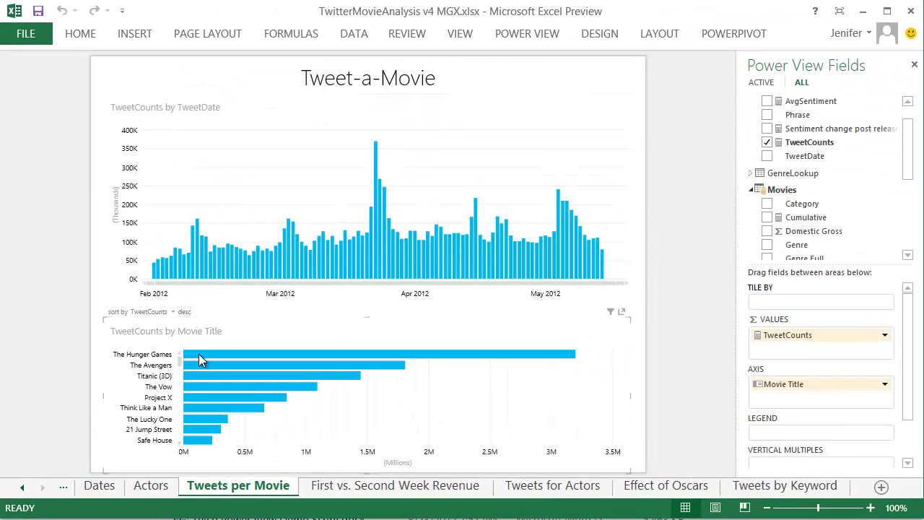
# Step: Cross-highlight the tweet timeline by The Hunger Games, The Avengers and Titanic (3D) in turn
pyautogui.moveTo(201, 361)
pyautogui.click(200, 354)
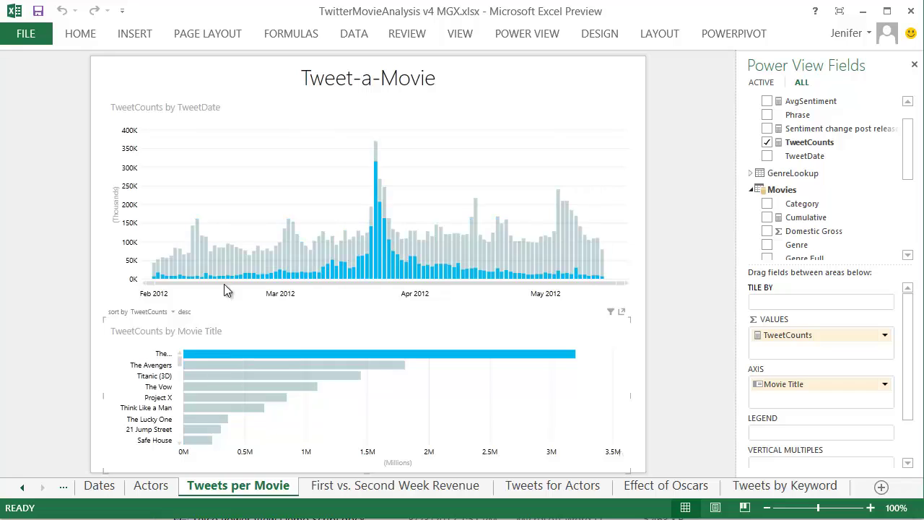
pyautogui.click(399, 369)
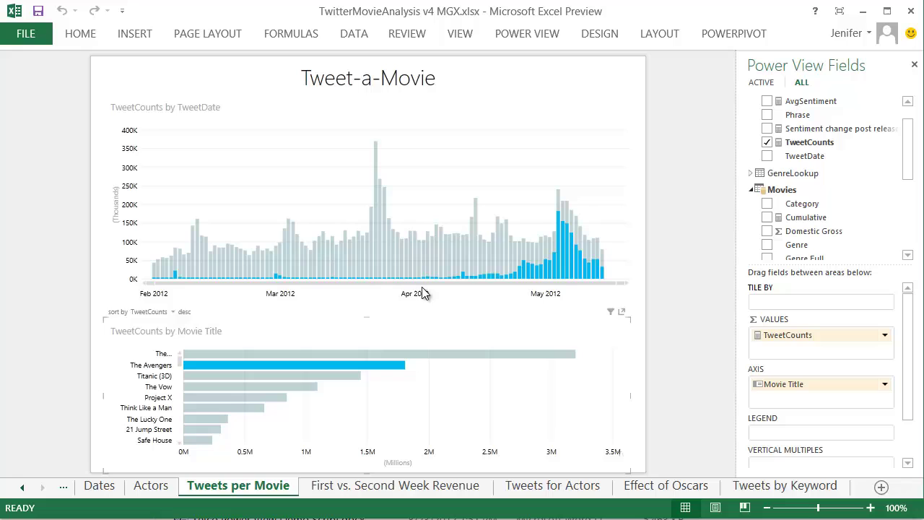
pyautogui.click(349, 376)
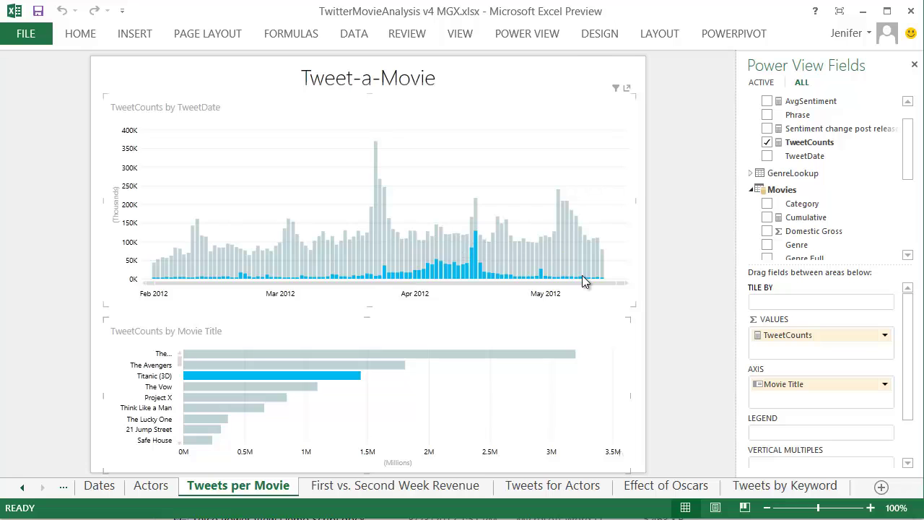
# Step: Expand the movie bar chart to fill the report page and change it to a scatter chart
pyautogui.click(623, 311)
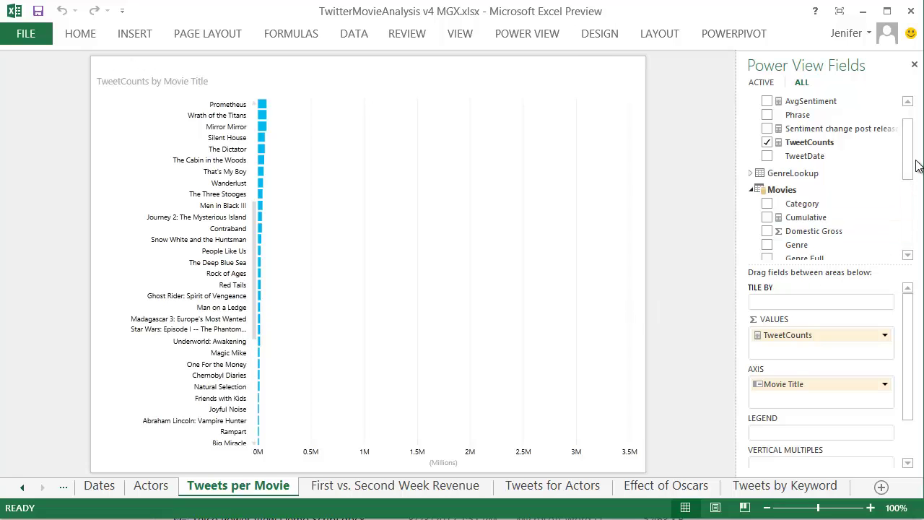
pyautogui.scroll(-5, 813, 213)
pyautogui.click(591, 35)
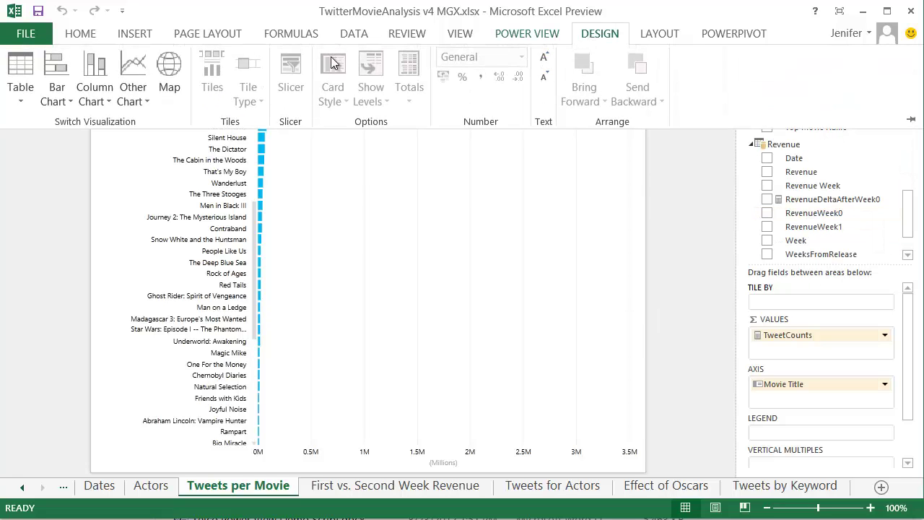
pyautogui.click(132, 106)
pyautogui.click(157, 146)
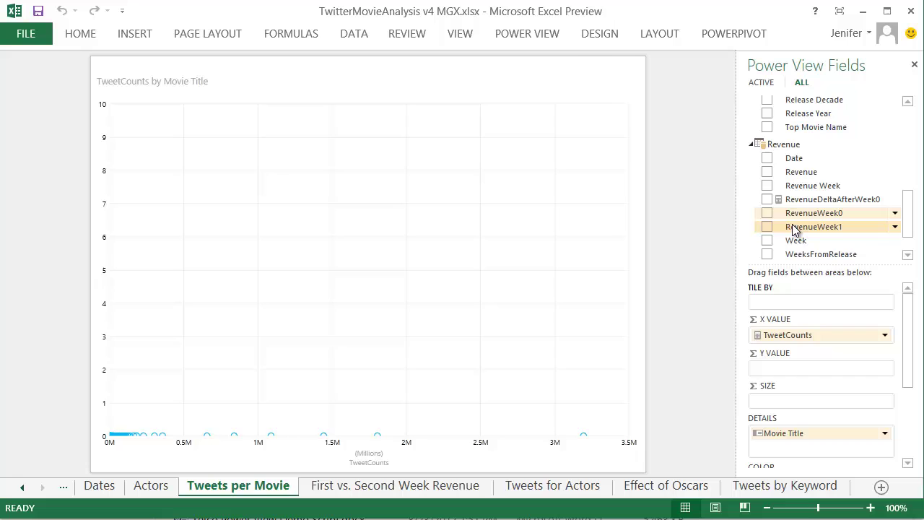
# Step: Use RevenueWeek0 as both the Y value and the bubble size of the scatter chart
pyautogui.moveTo(794, 213); pyautogui.dragTo(779, 368)
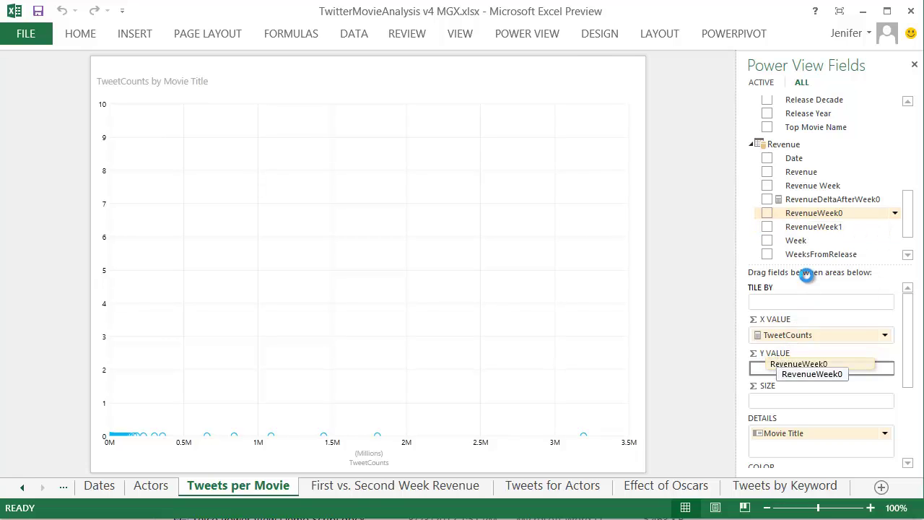
pyautogui.moveTo(799, 216); pyautogui.dragTo(807, 413)
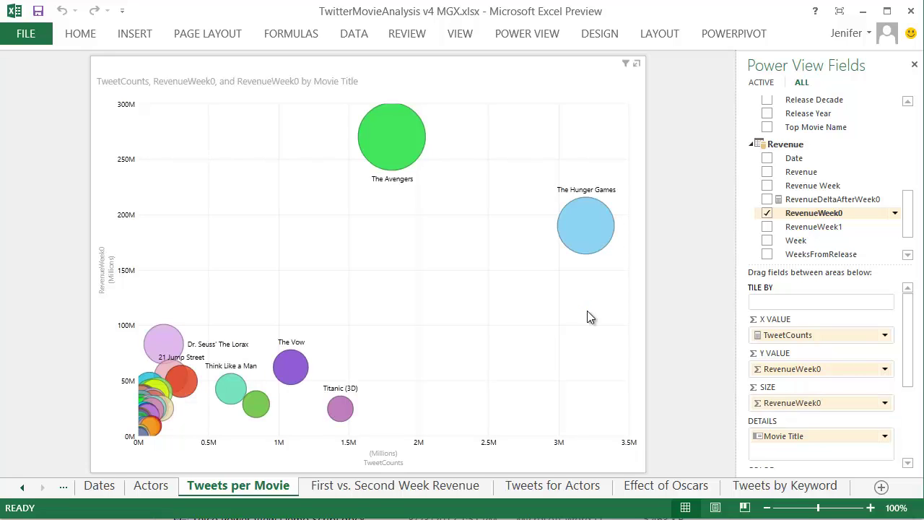
pyautogui.moveTo(597, 250)
# Step: On the First vs. Second Week Revenue sheet, enlarge the miniature chart to fill the empty area and highlight The Dictator across the charts
pyautogui.click(442, 490)
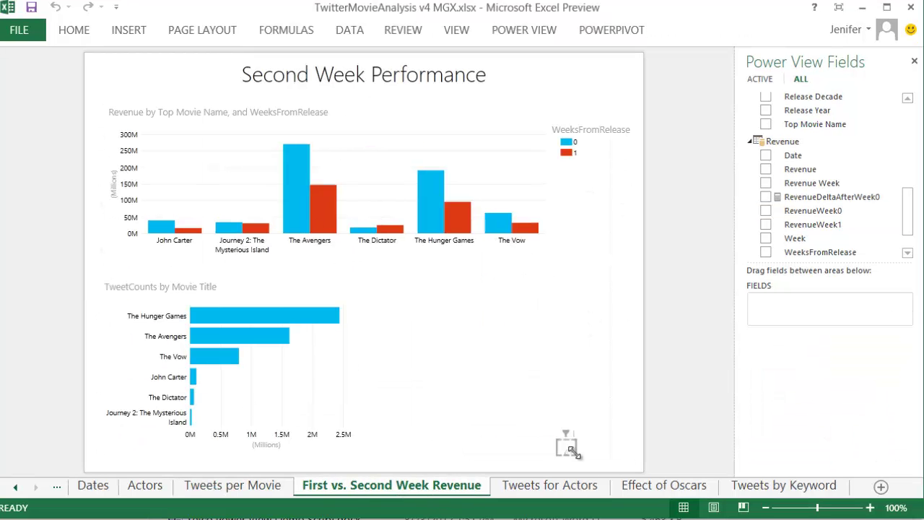
pyautogui.moveTo(556, 441); pyautogui.dragTo(362, 255)
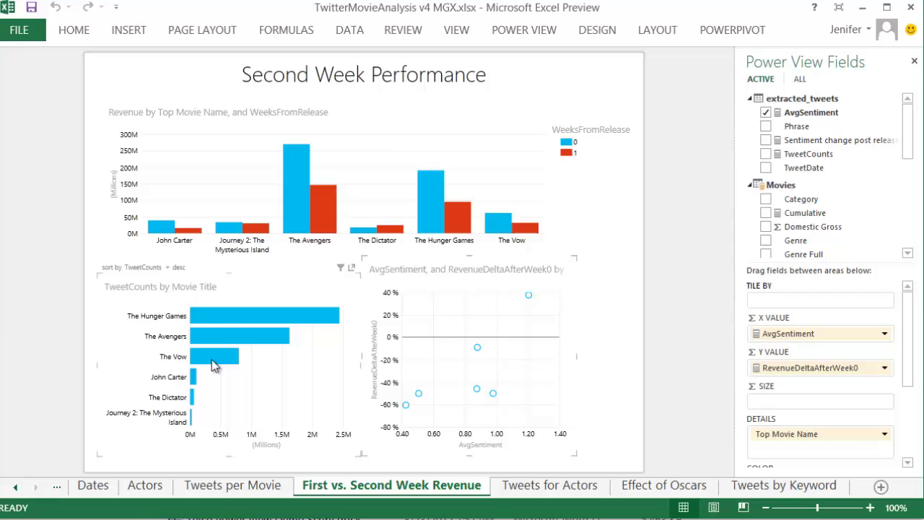
pyautogui.click(237, 397)
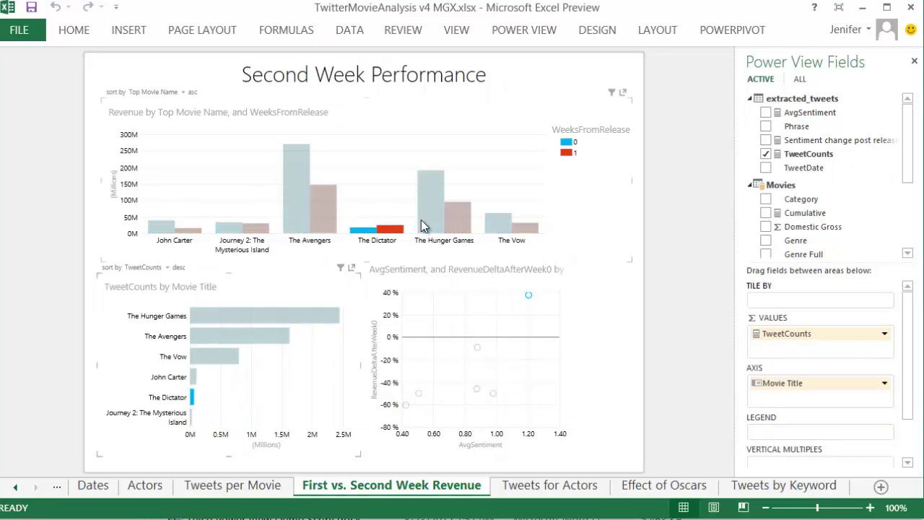
pyautogui.moveTo(531, 296)
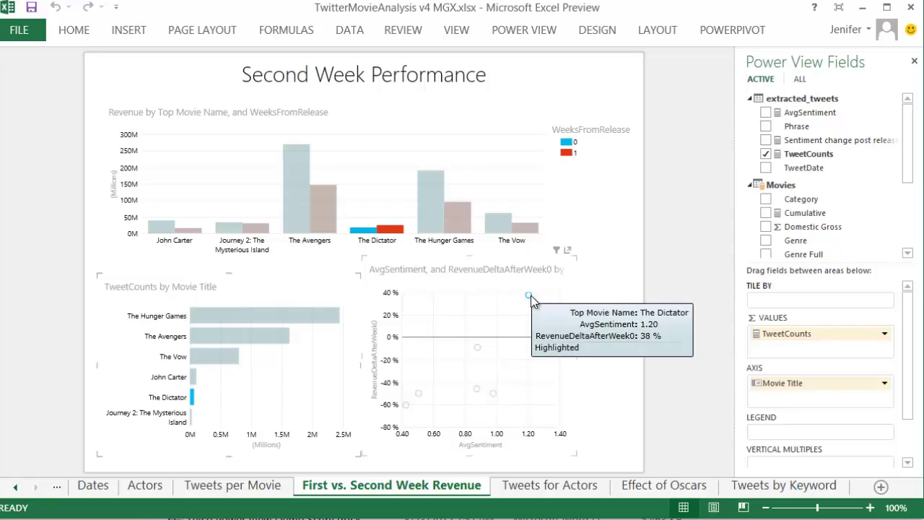
# Step: On the Tweets for Actors sheet, create a table of Actor and TweetsCount from Tweets by Actor beside the actor pictures
pyautogui.click(552, 486)
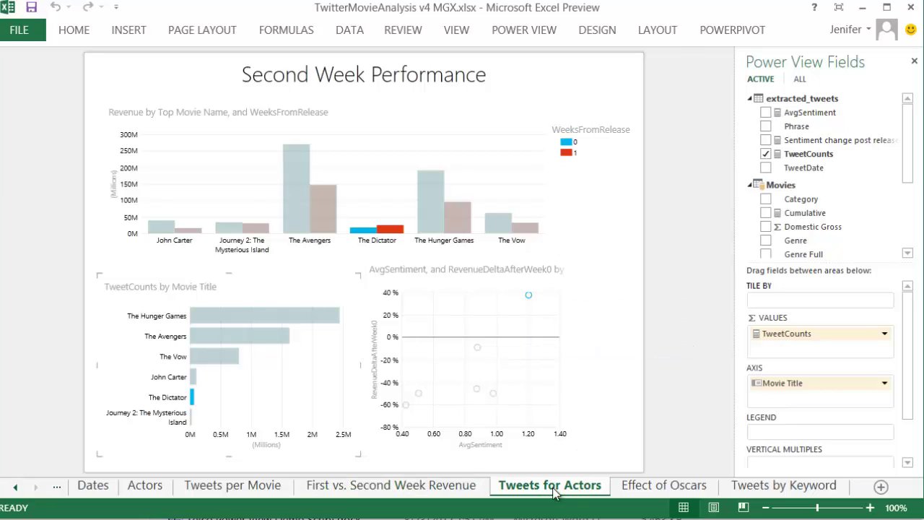
pyautogui.moveTo(907, 214); pyautogui.dragTo(907, 238)
pyautogui.click(751, 250)
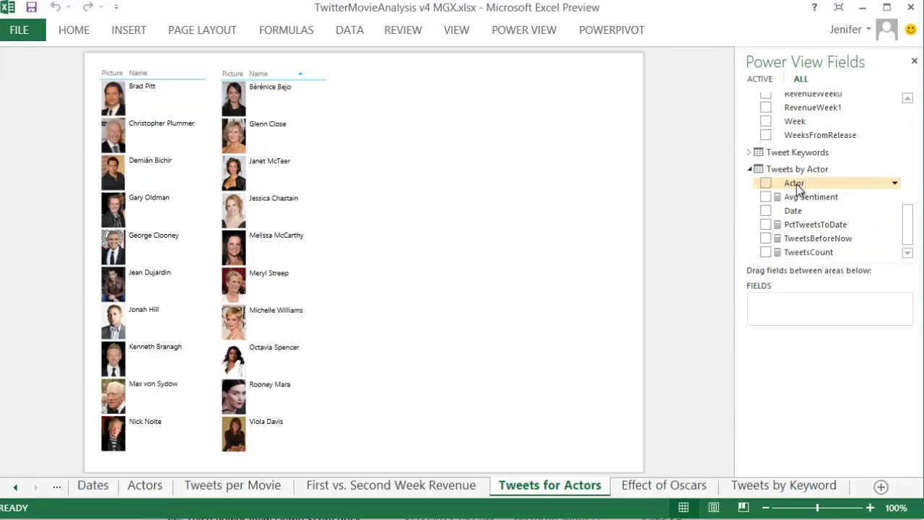
pyautogui.moveTo(794, 183); pyautogui.dragTo(393, 109)
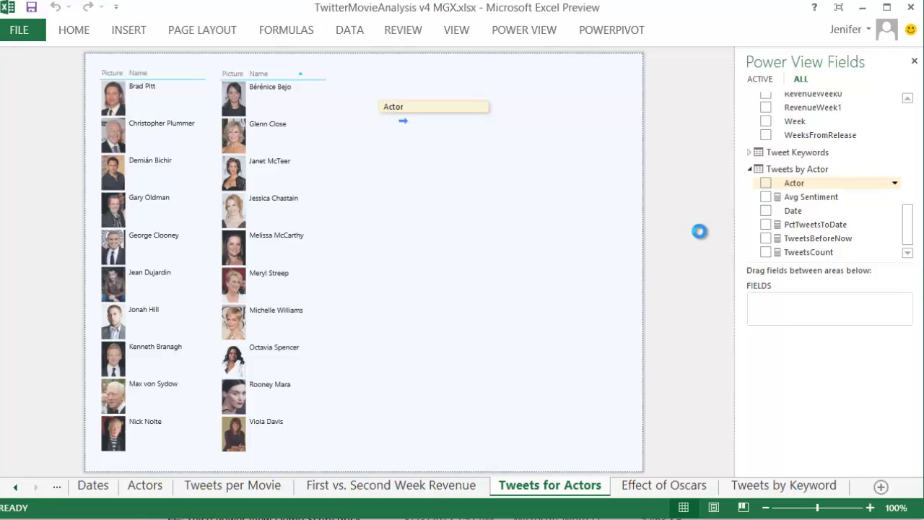
pyautogui.moveTo(699, 238); pyautogui.dragTo(697, 237)
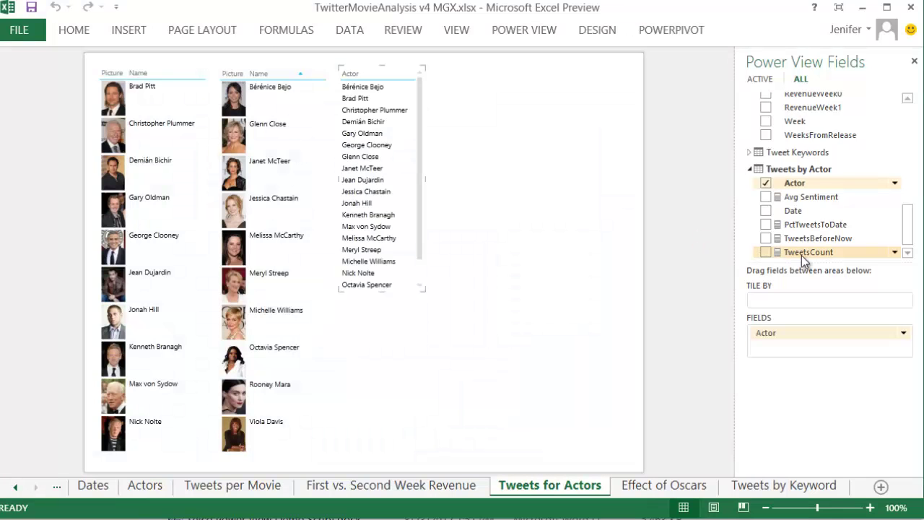
pyautogui.moveTo(807, 251); pyautogui.dragTo(388, 174)
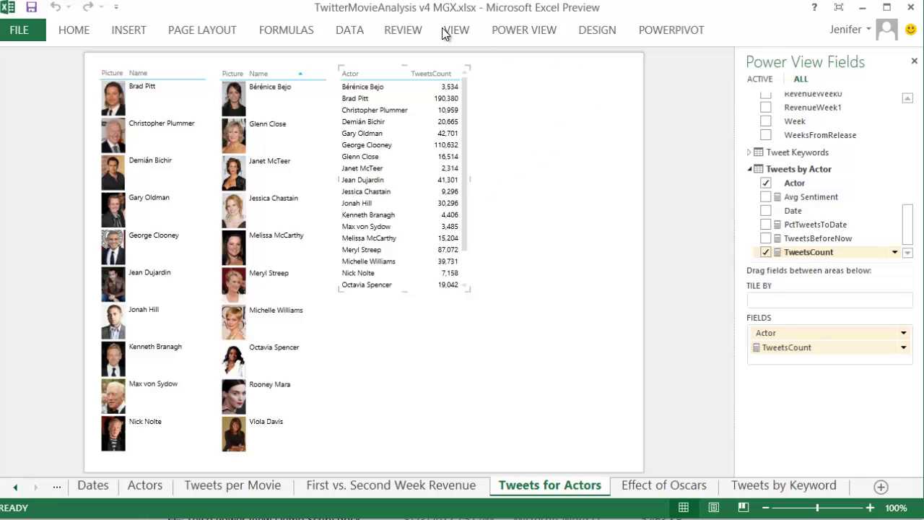
# Step: Convert the Actor and TweetsCount table to a bar chart and widen it across the empty area beside the actor pictures
pyautogui.click(597, 30)
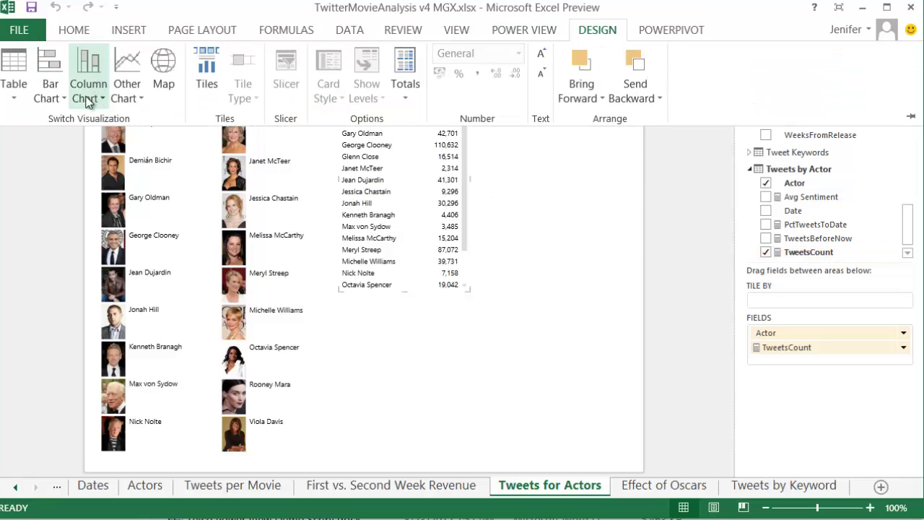
pyautogui.click(64, 98)
pyautogui.click(66, 168)
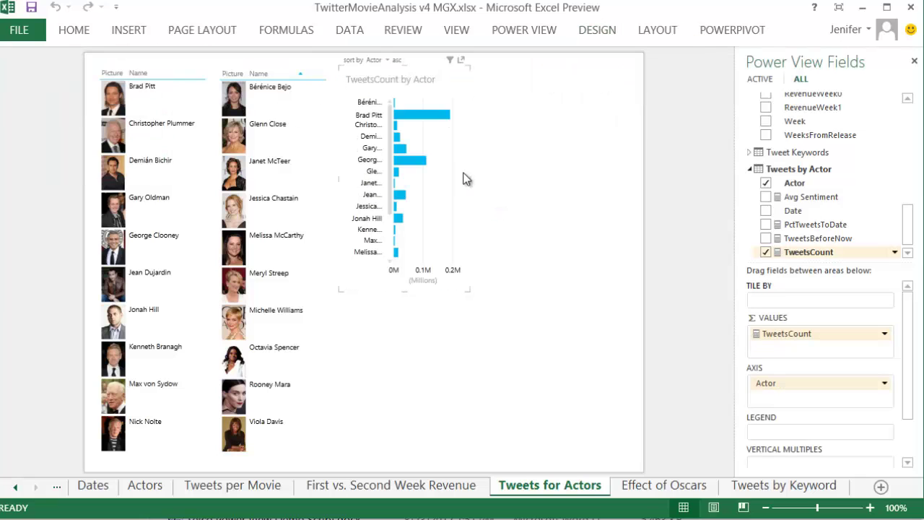
pyautogui.moveTo(469, 182); pyautogui.dragTo(618, 181)
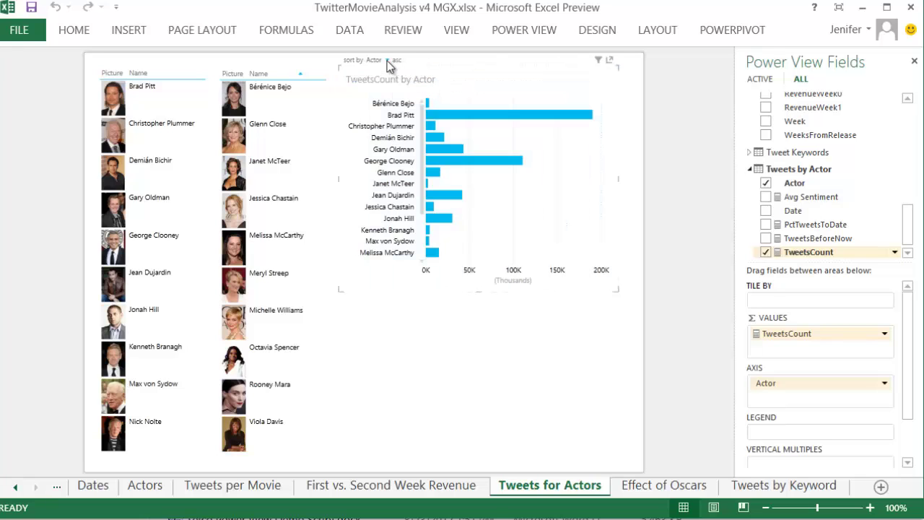
# Step: Sort the actor bar chart by TweetsCount in descending order and inspect Brad Pitt's bar
pyautogui.click(388, 61)
pyautogui.click(378, 83)
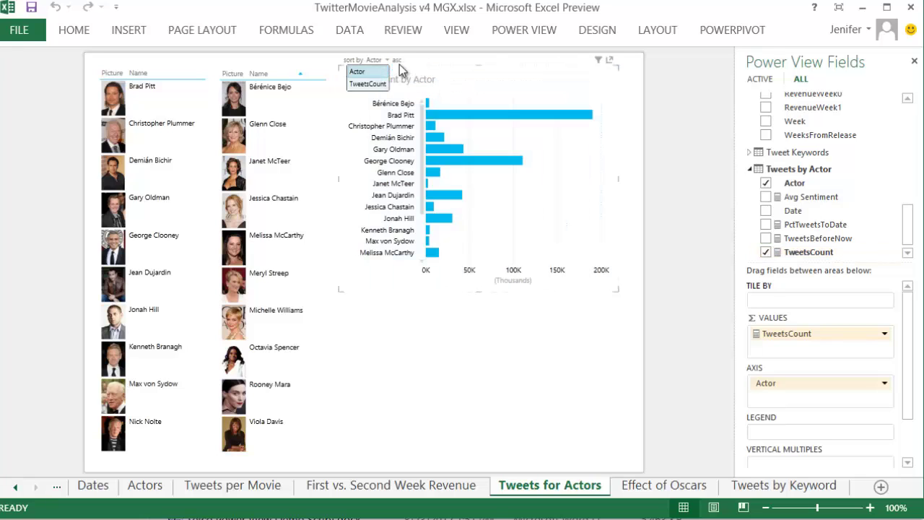
pyautogui.click(419, 61)
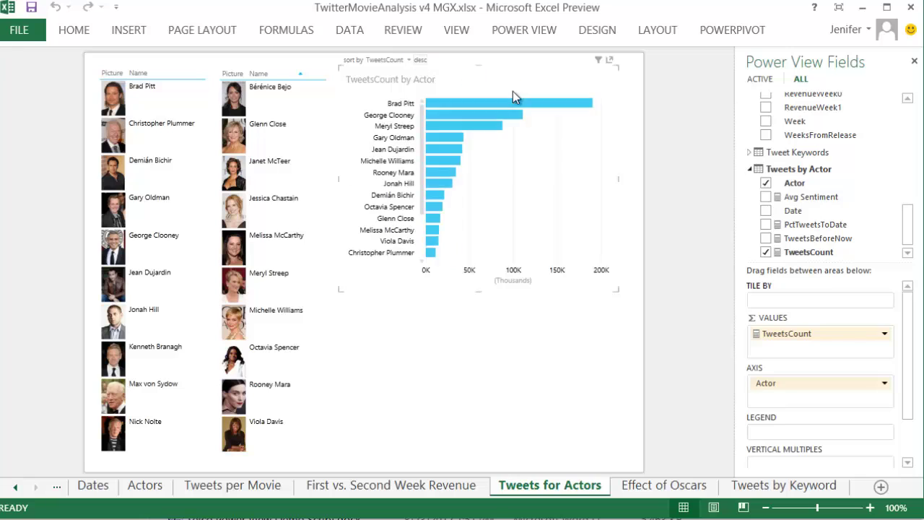
pyautogui.moveTo(445, 106)
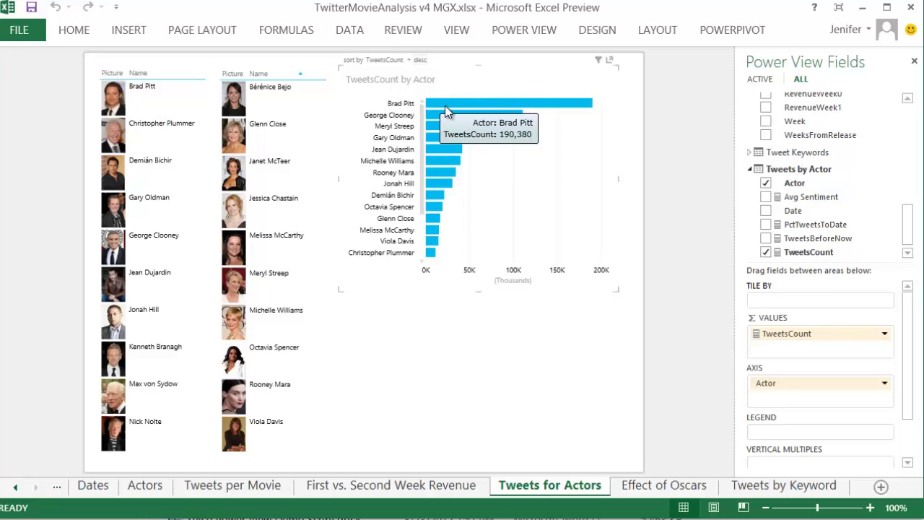
# Step: Create a separate table of TweetsCount and Date from Tweets by Actor below the actor bar chart
pyautogui.click(504, 343)
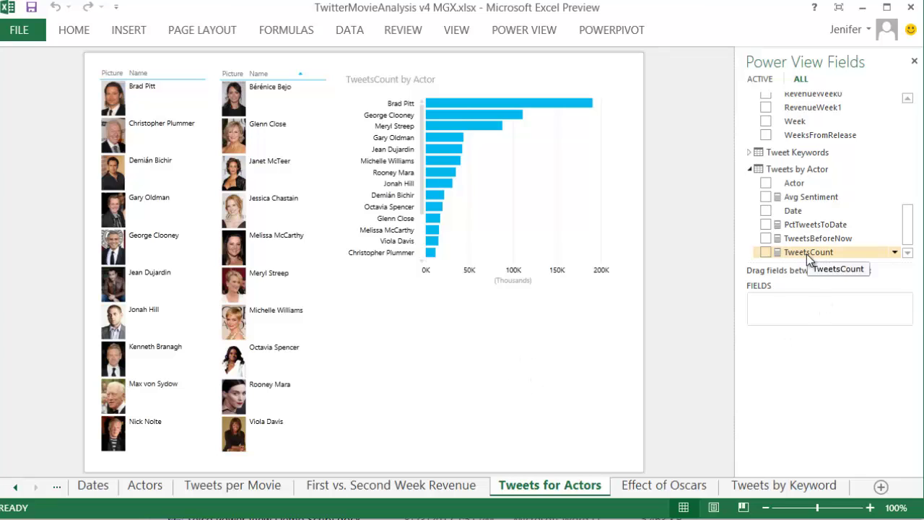
pyautogui.moveTo(814, 254); pyautogui.dragTo(450, 355)
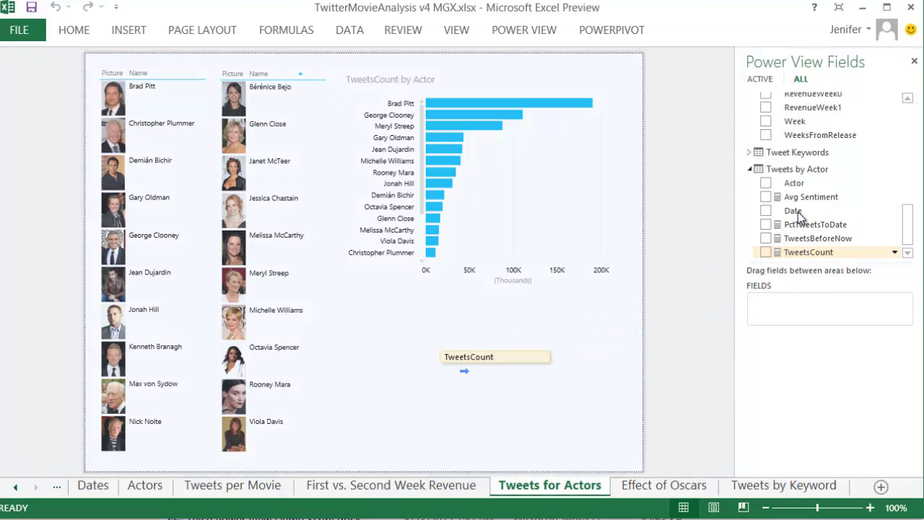
pyautogui.moveTo(798, 217); pyautogui.dragTo(377, 359)
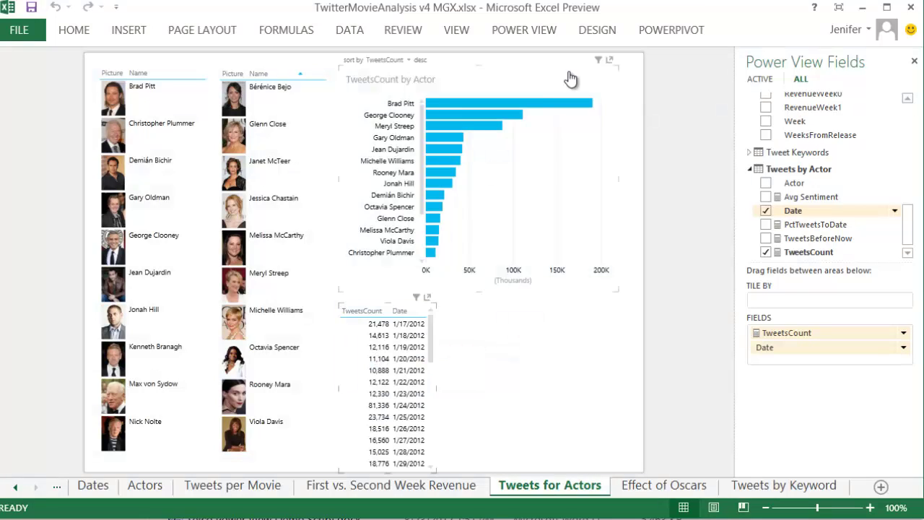
# Step: Convert the TweetsCount and Date table to a line chart and widen it to the report page's edge
pyautogui.click(605, 29)
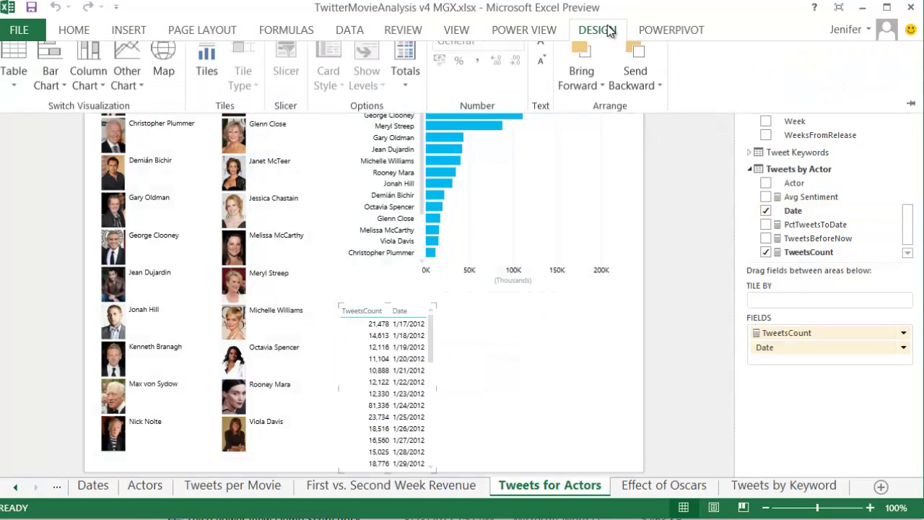
pyautogui.click(127, 101)
pyautogui.click(145, 122)
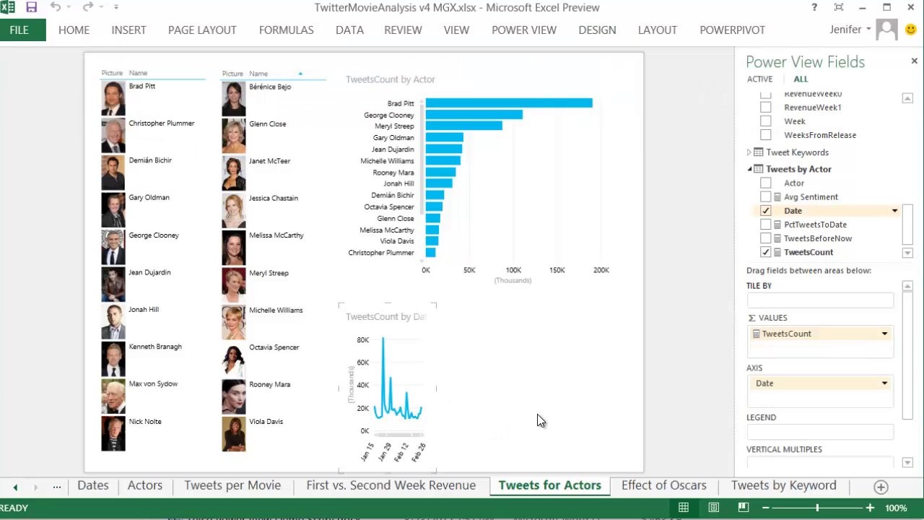
pyautogui.moveTo(436, 388); pyautogui.dragTo(640, 386)
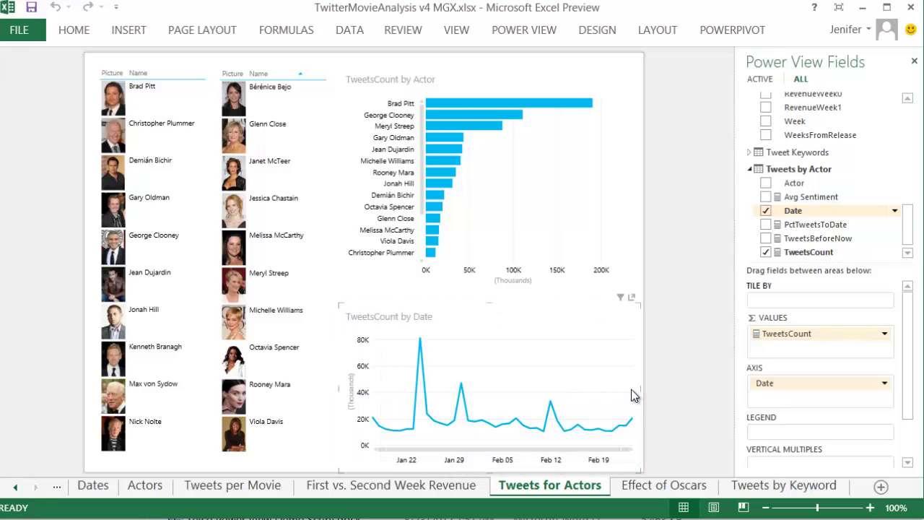
# Step: Highlight Brad Pitt and then Melissa McCarthy in the actor bar chart to view each one's tweets by date
pyautogui.click(451, 105)
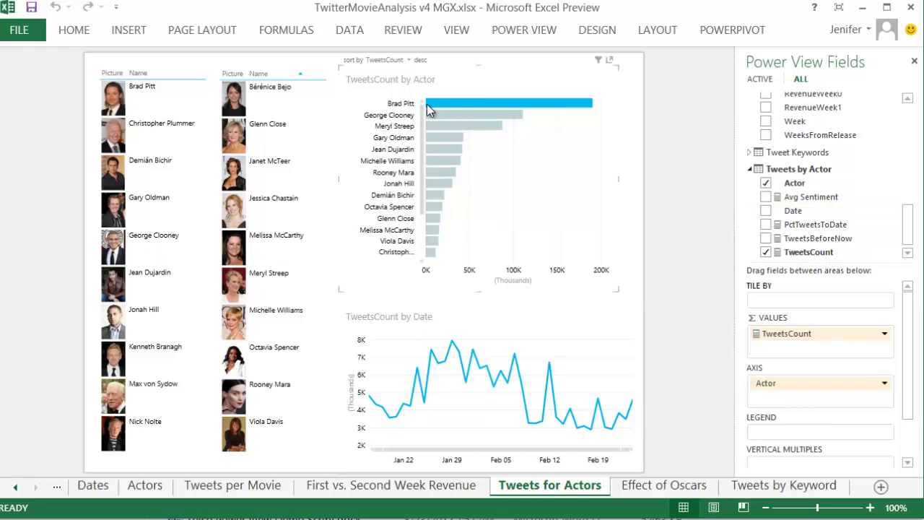
pyautogui.moveTo(419, 108)
pyautogui.scroll(-1, 425, 124)
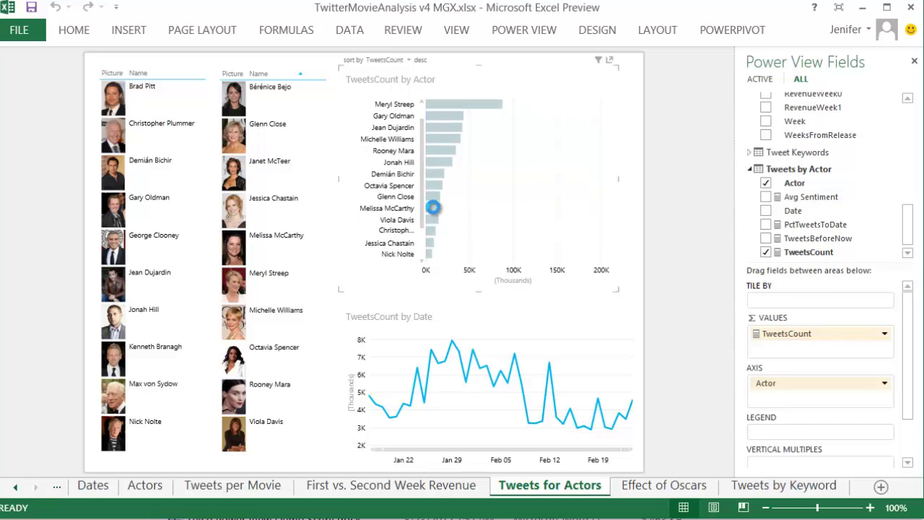
pyautogui.click(432, 209)
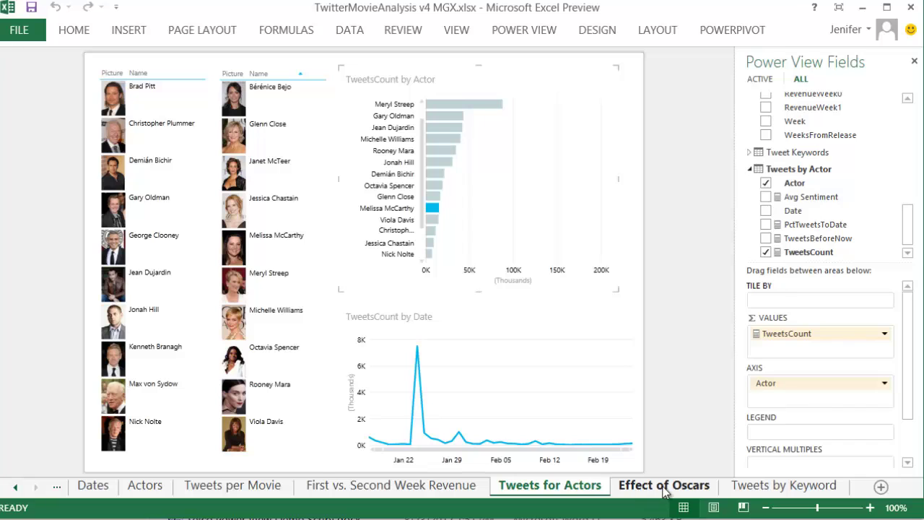
# Step: On the Effect of Oscars sheet, play Max von Sydow's trail through the dates in the bubble chart and rewind to the start
pyautogui.click(664, 490)
pyautogui.moveTo(390, 395)
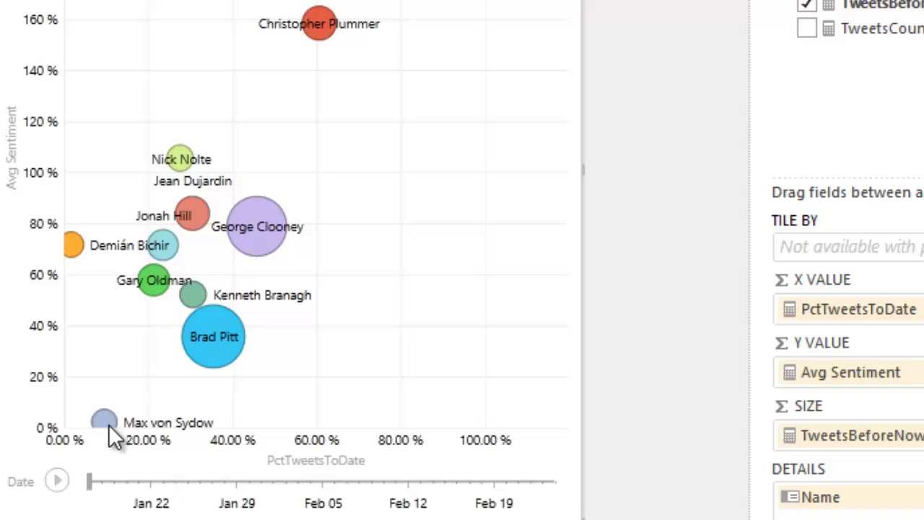
pyautogui.click(105, 422)
pyautogui.click(57, 481)
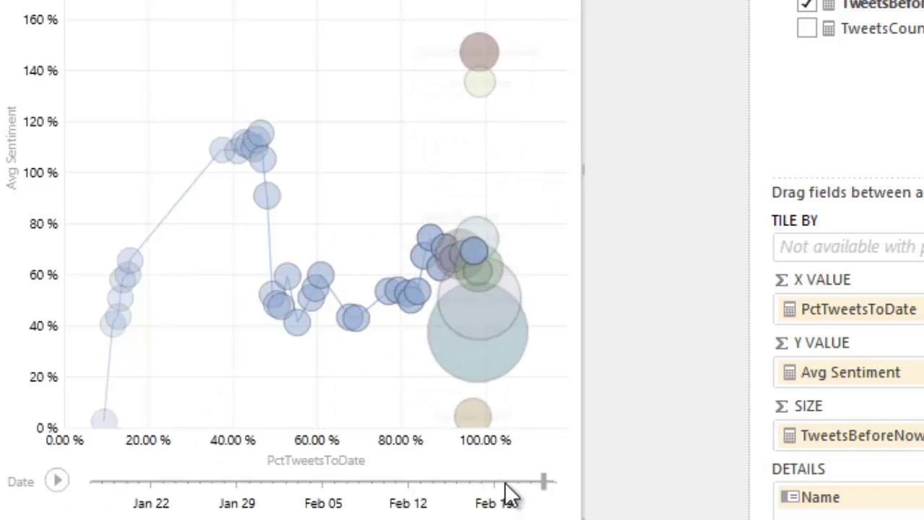
pyautogui.moveTo(405, 487); pyautogui.dragTo(73, 479)
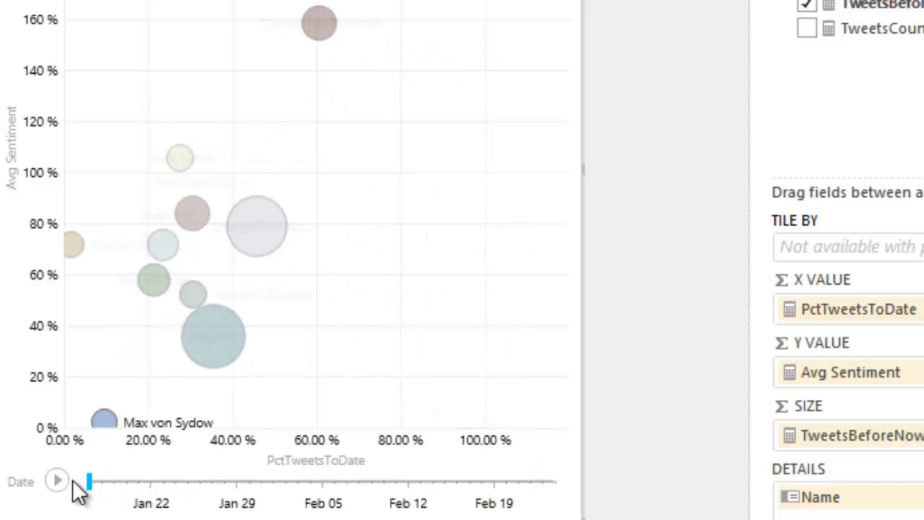
# Step: Play Demián Bichir's trail through the dates in the bubble chart and return the timeline to its start
pyautogui.click(72, 245)
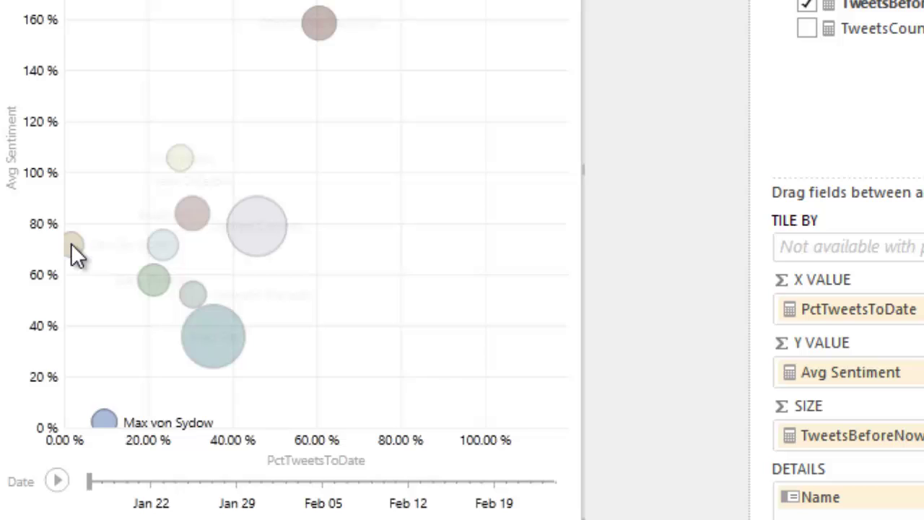
pyautogui.click(58, 481)
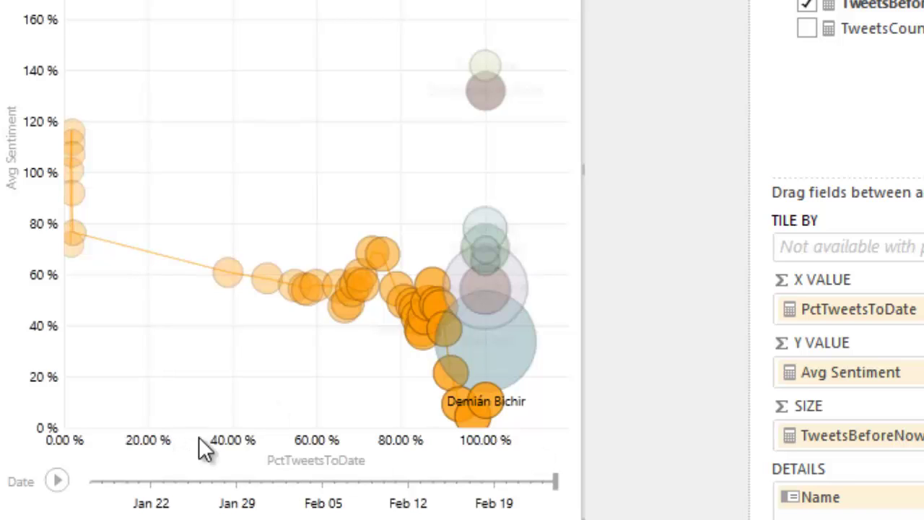
pyautogui.moveTo(109, 482); pyautogui.dragTo(91, 497)
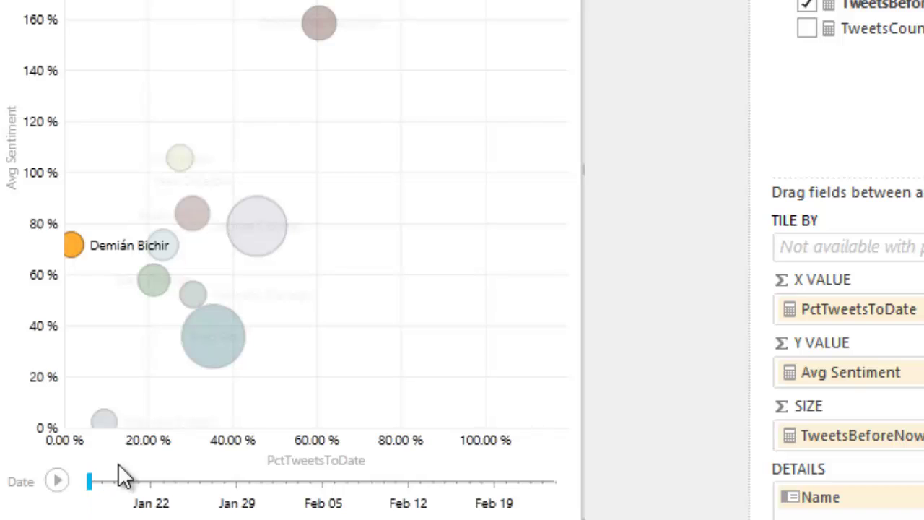
# Step: Select Brad Pitt's bubble and play its trail through the dates
pyautogui.moveTo(229, 332)
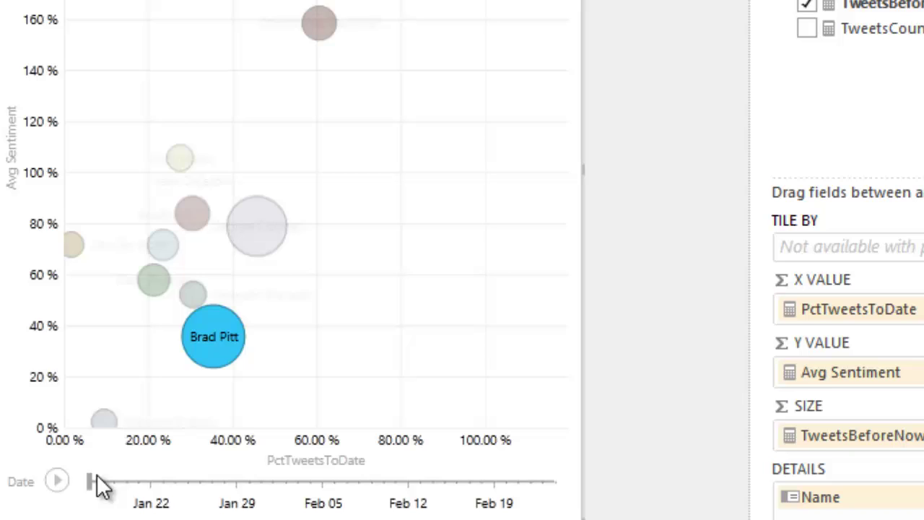
pyautogui.click(57, 481)
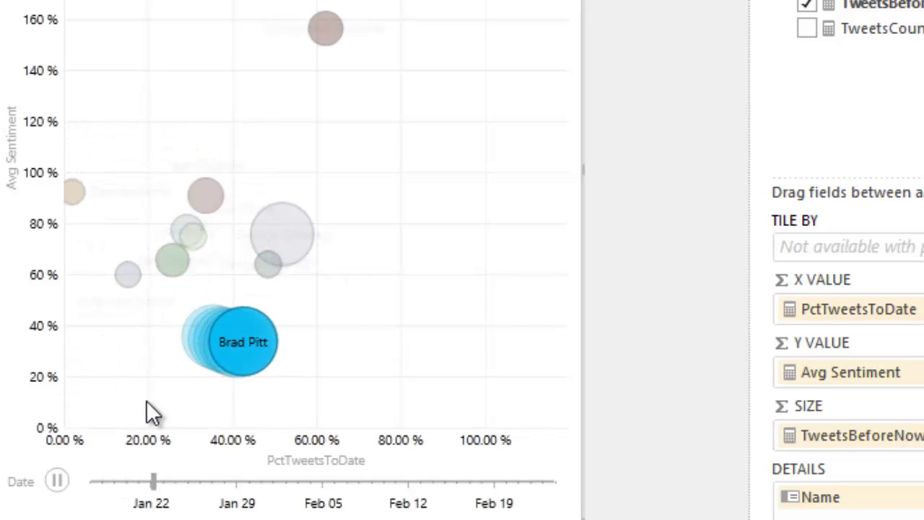